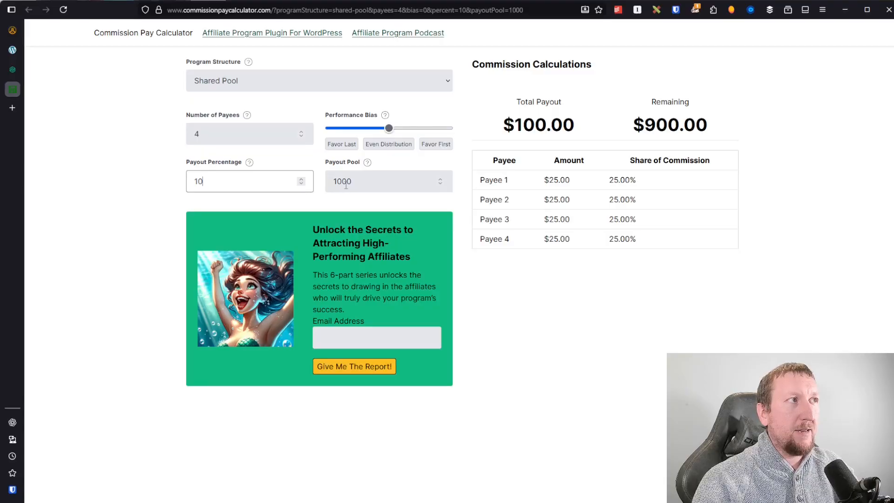
# - Review the total payout, set the WordPress program structure to Shared Engagement Pool, and return to the commission calculator
pyautogui.moveTo(500, 124); pyautogui.dragTo(591, 129)
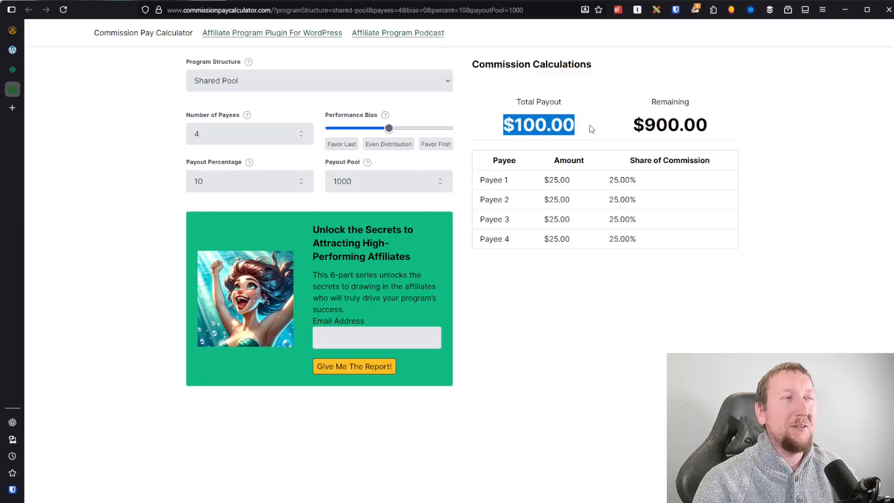
pyautogui.click(590, 126)
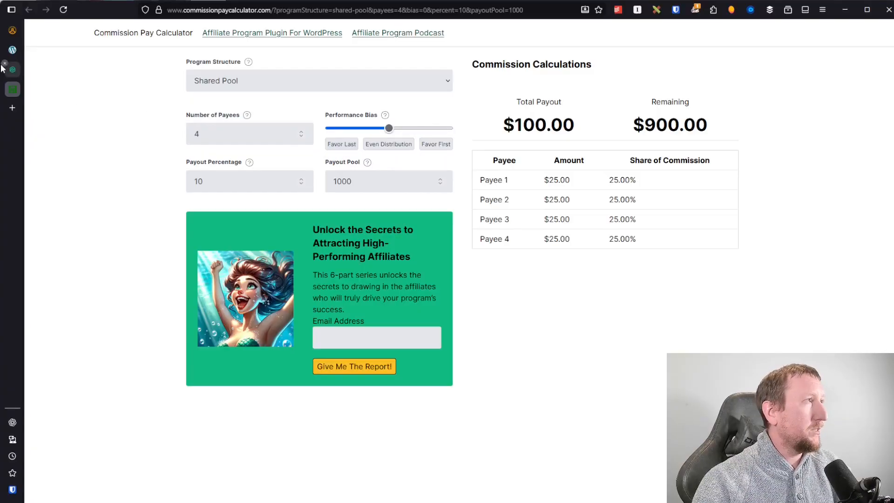
pyautogui.click(12, 50)
pyautogui.click(190, 215)
pyautogui.click(11, 89)
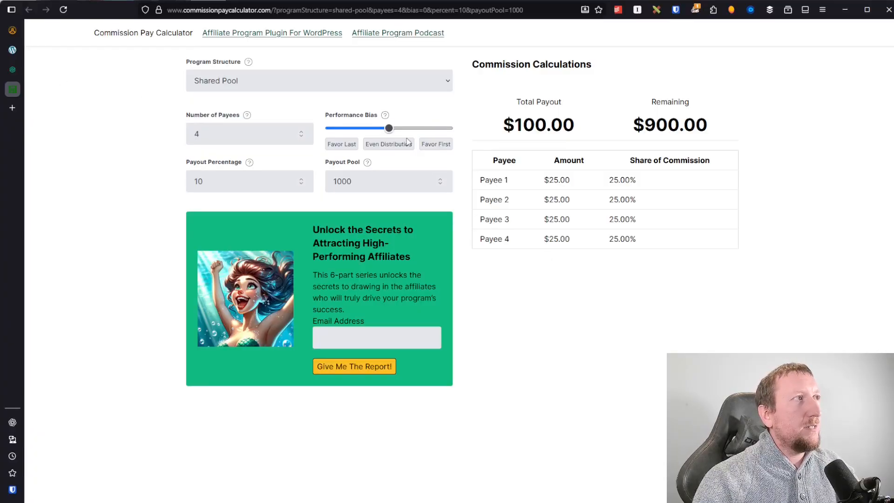
# - Shift the performance bias to 33 in favour of the first payees and examine the amounts for Payee 1 and Payee 4
pyautogui.moveTo(390, 128); pyautogui.dragTo(411, 137)
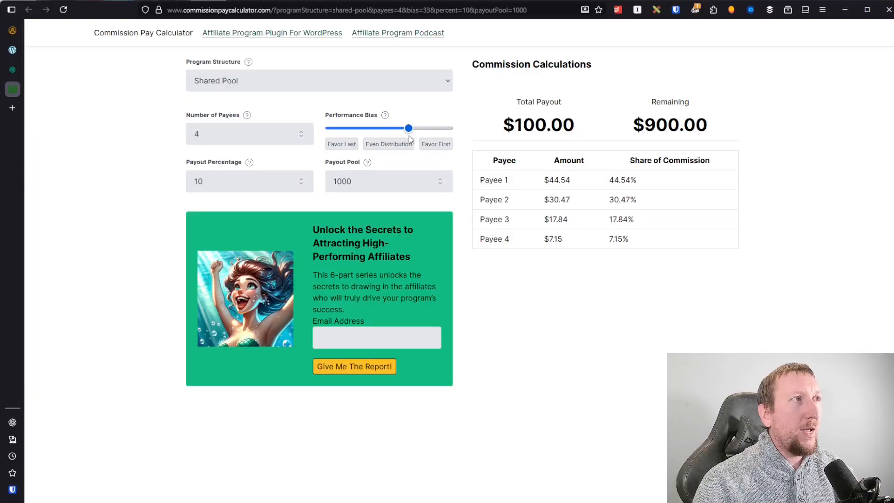
pyautogui.moveTo(544, 179); pyautogui.dragTo(637, 183)
pyautogui.click(669, 184)
pyautogui.click(637, 183)
pyautogui.moveTo(543, 180); pyautogui.dragTo(571, 182)
pyautogui.click(670, 190)
pyautogui.moveTo(541, 244); pyautogui.dragTo(666, 241)
pyautogui.click(683, 252)
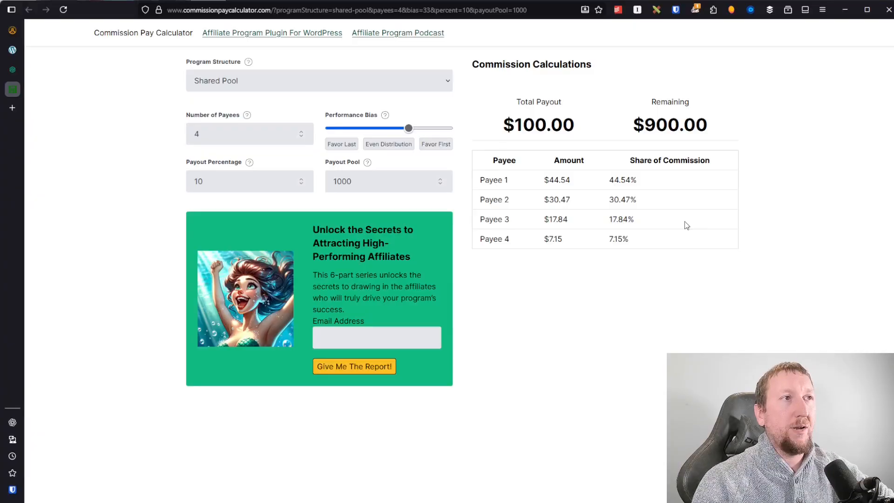
# - Compare the commission rows of Payee 1 and Payee 4, and reset the performance bias to Even Distribution
pyautogui.moveTo(485, 177); pyautogui.dragTo(664, 182)
pyautogui.click(682, 206)
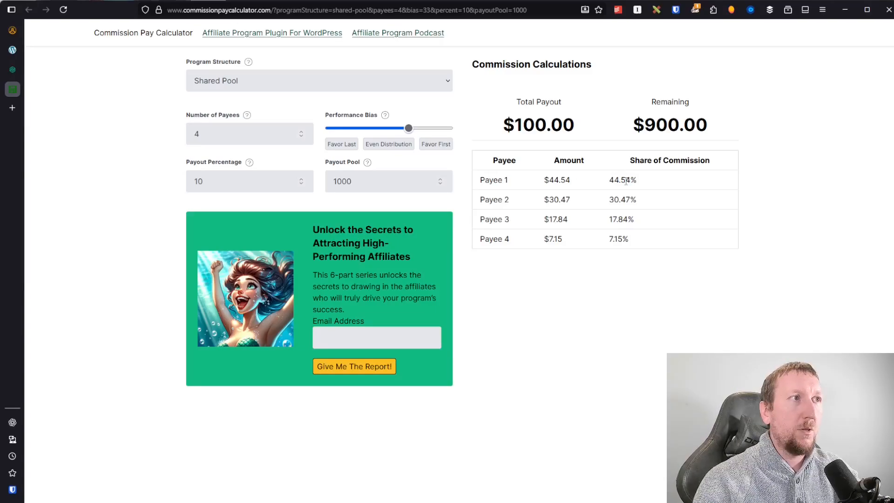
pyautogui.moveTo(496, 240); pyautogui.dragTo(660, 244)
pyautogui.click(664, 242)
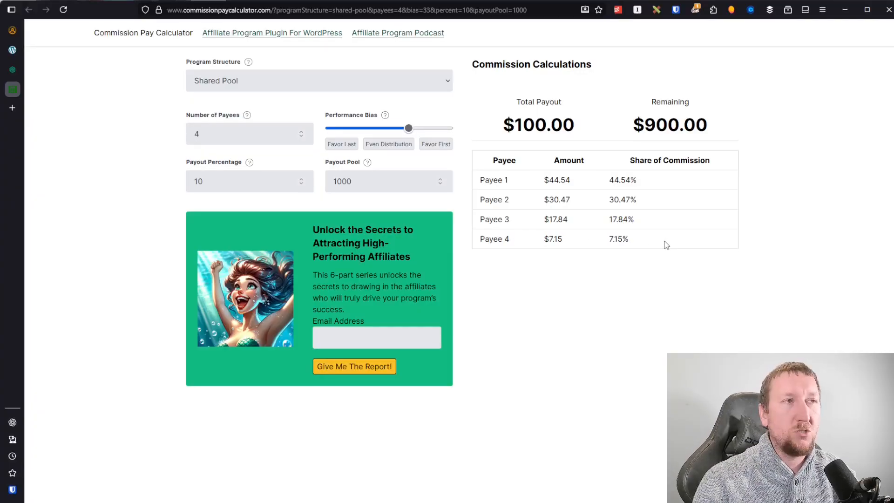
pyautogui.click(384, 143)
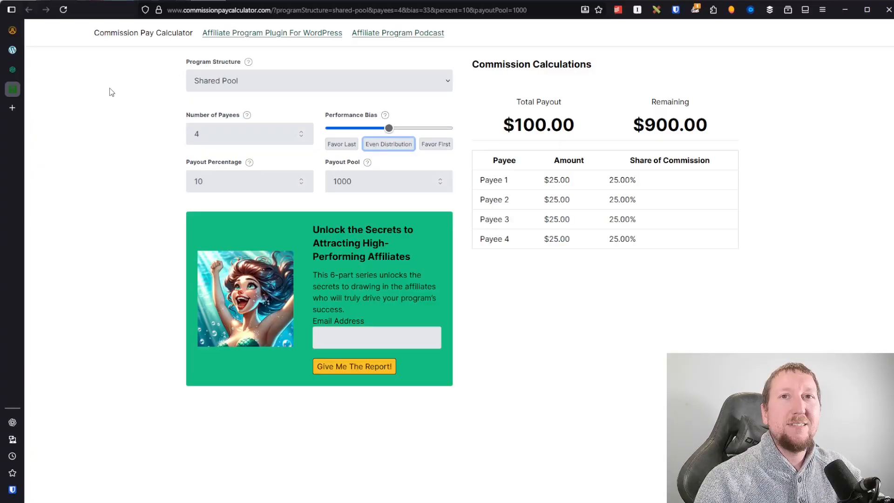
# - Switch to the WordPress program form and set the program structure to Top score wins
pyautogui.click(21, 51)
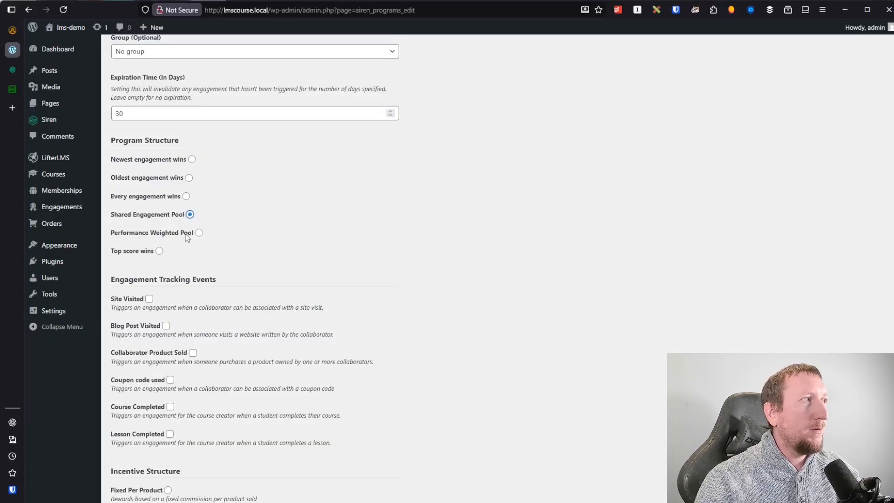
pyautogui.click(160, 251)
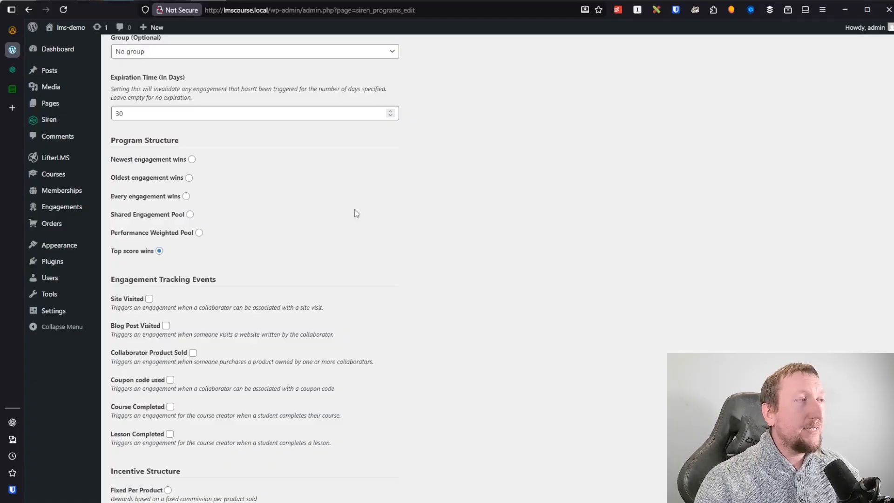
pyautogui.moveTo(123, 237); pyautogui.dragTo(340, 239)
pyautogui.click(292, 256)
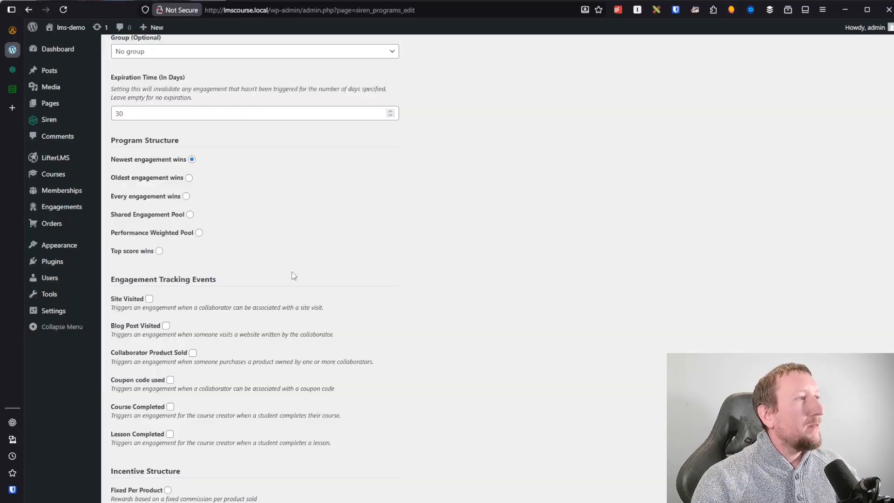
pyautogui.scroll(-1, 289, 275)
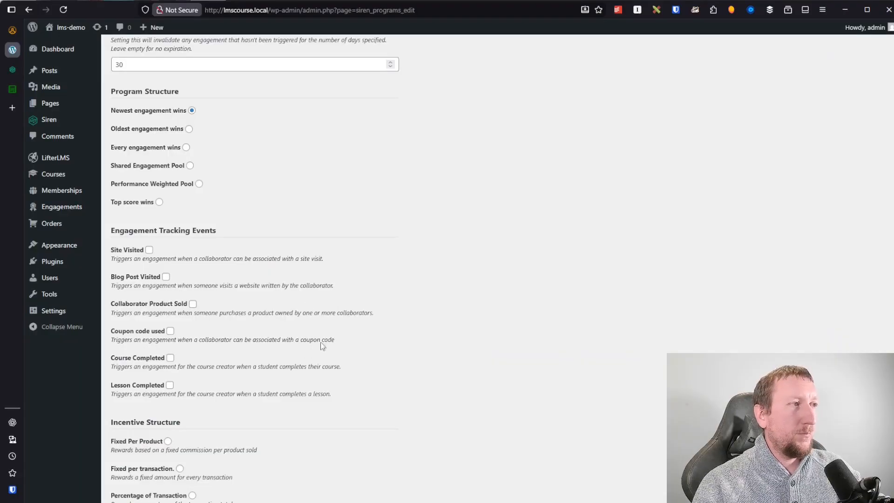
pyautogui.click(360, 339)
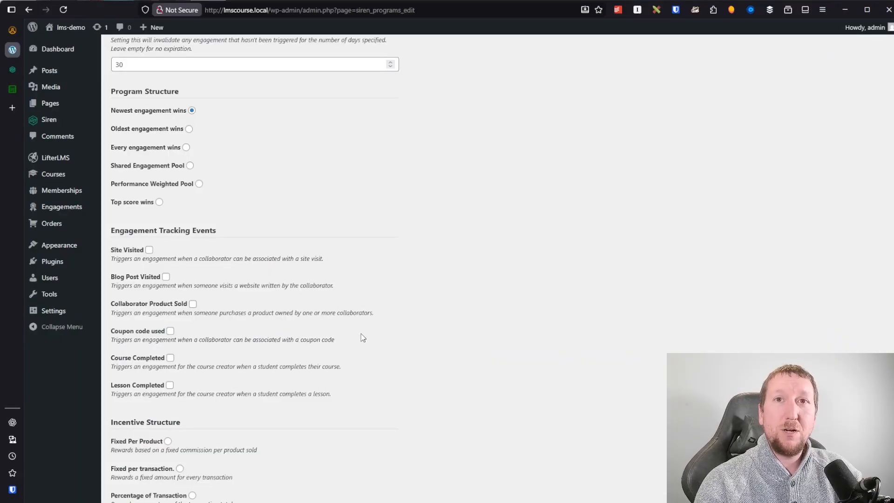
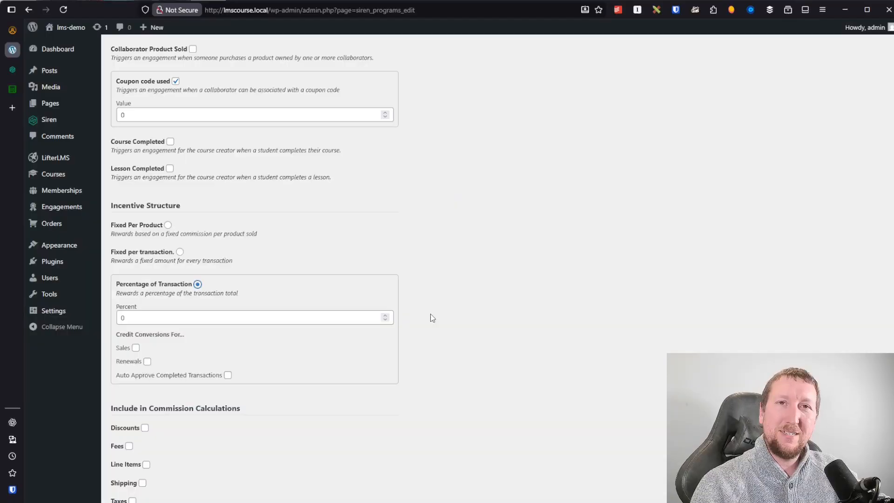
# - Set the Percentage of Transaction incentive to 15 percent
pyautogui.doubleClick(272, 317)
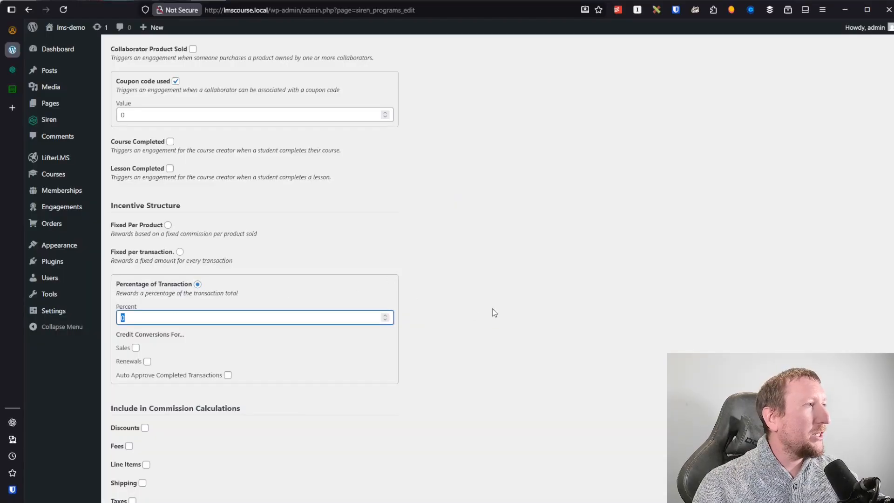
pyautogui.scroll(10, 487, 309)
pyautogui.scroll(-9, 497, 313)
pyautogui.scroll(1, 481, 218)
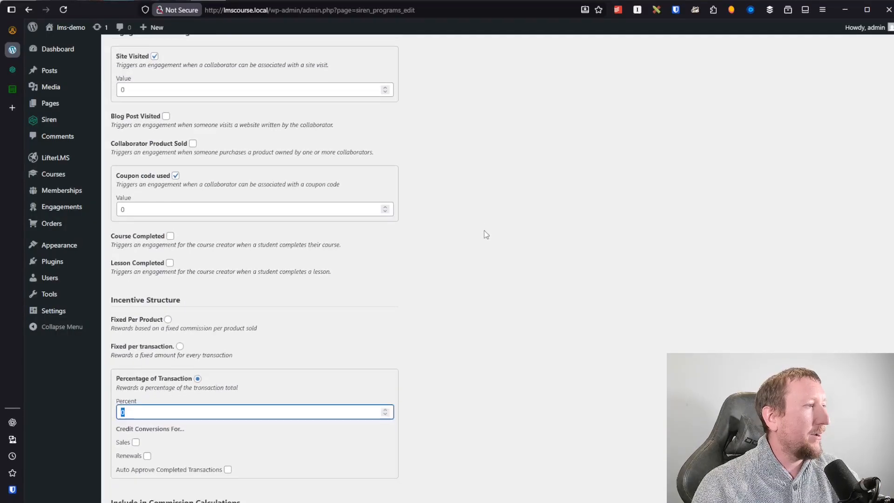
pyautogui.scroll(-2, 486, 234)
pyautogui.write('15')
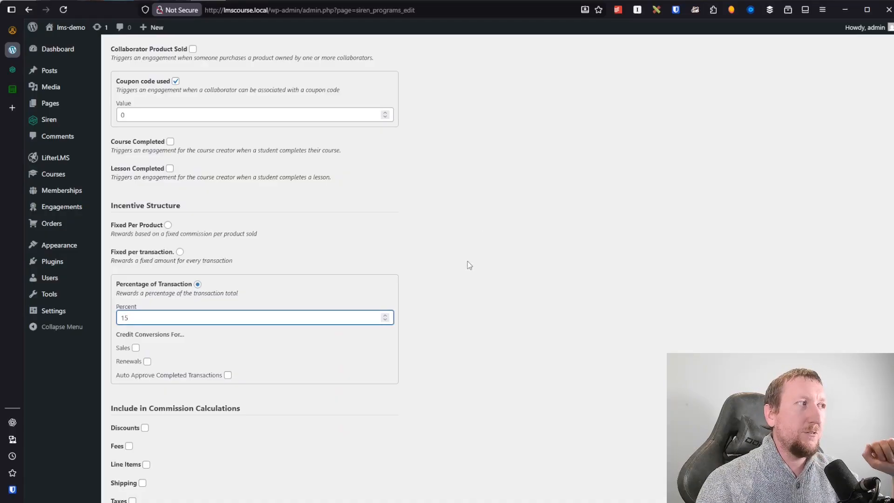
# - Credit conversions for both sales and renewals, and enable automatic approval of completed transactions
pyautogui.scroll(-1, 477, 280)
pyautogui.click(353, 295)
pyautogui.click(136, 299)
pyautogui.click(147, 312)
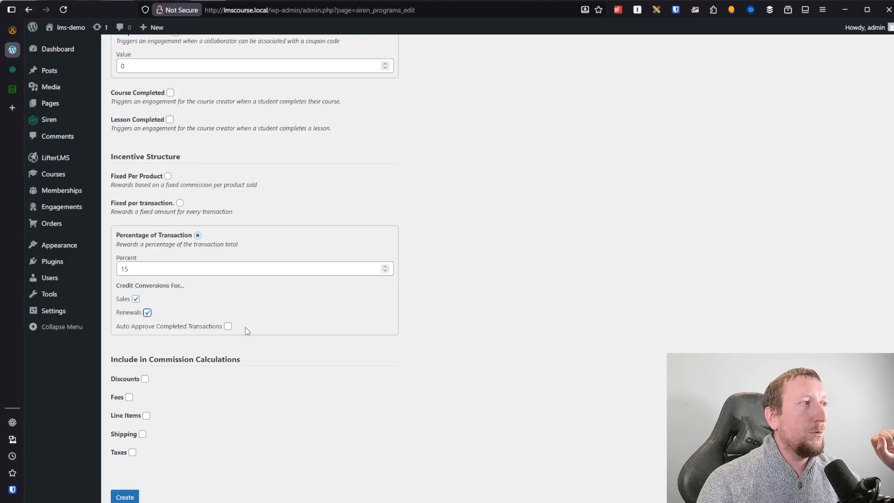
pyautogui.click(228, 327)
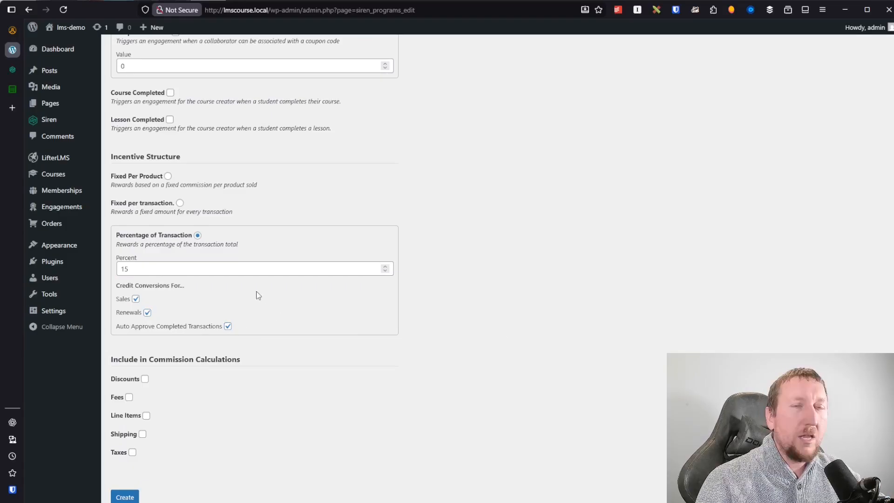
# - Turn off crediting conversions for renewals and disable automatic approval of completed transactions
pyautogui.moveTo(117, 298); pyautogui.dragTo(143, 300)
pyautogui.click(526, 312)
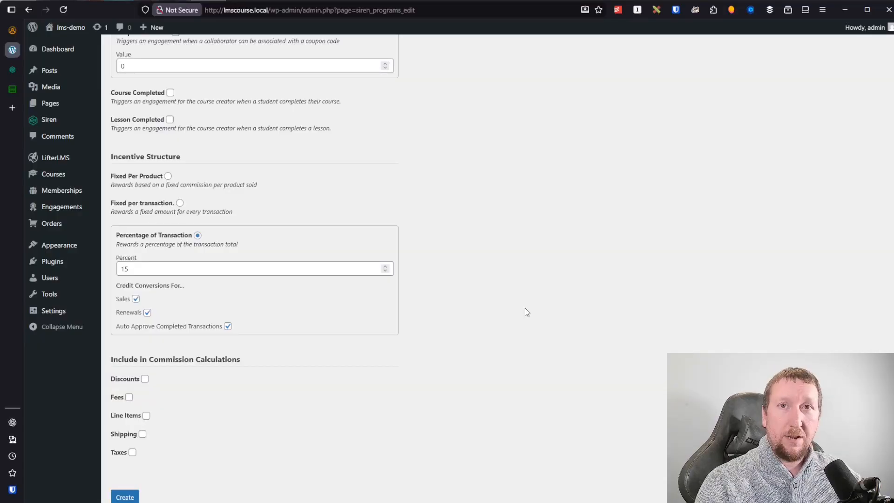
pyautogui.moveTo(114, 313); pyautogui.dragTo(200, 319)
pyautogui.click(571, 321)
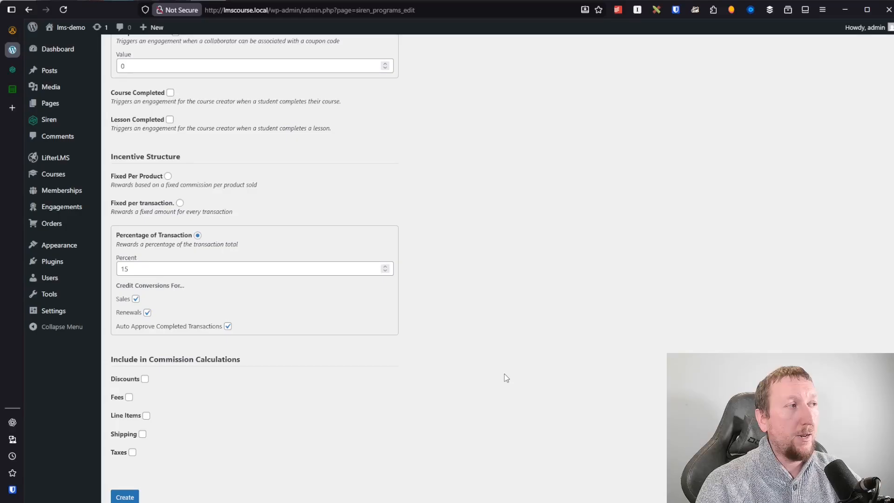
pyautogui.click(147, 313)
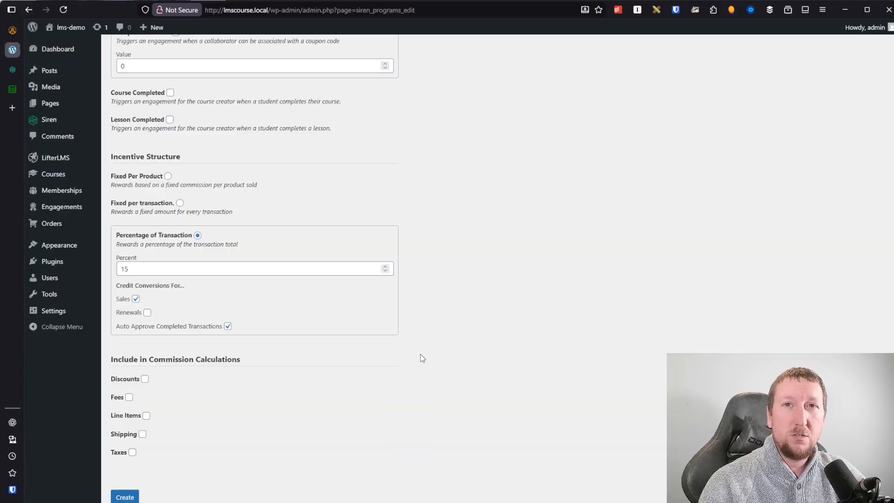
pyautogui.click(228, 326)
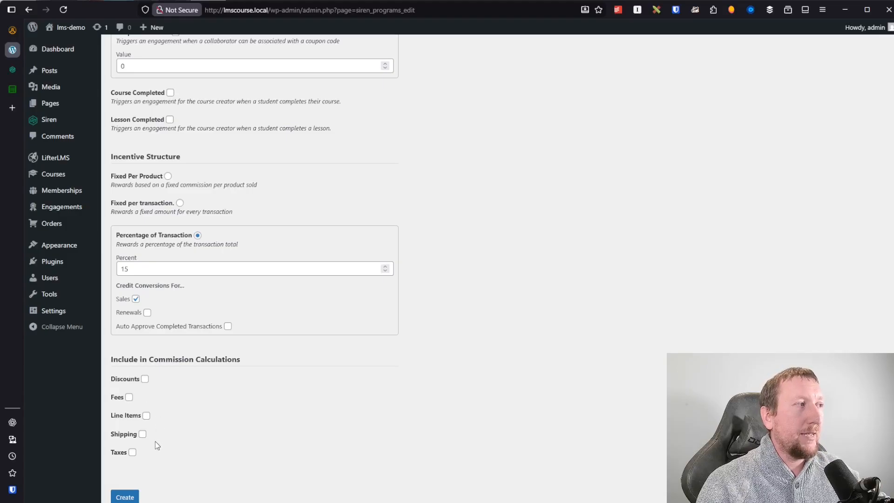
# - Include line items in the commission calculations and review the line item filters and commission percent
pyautogui.scroll(-1, 196, 411)
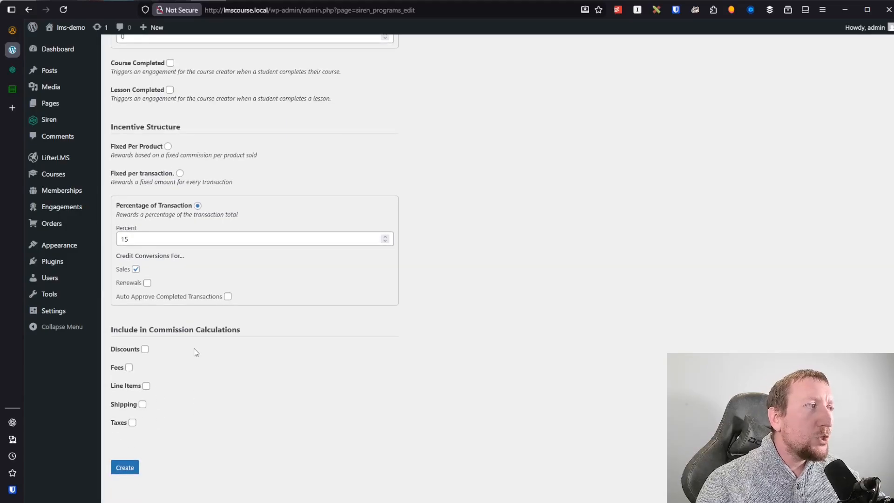
pyautogui.click(146, 385)
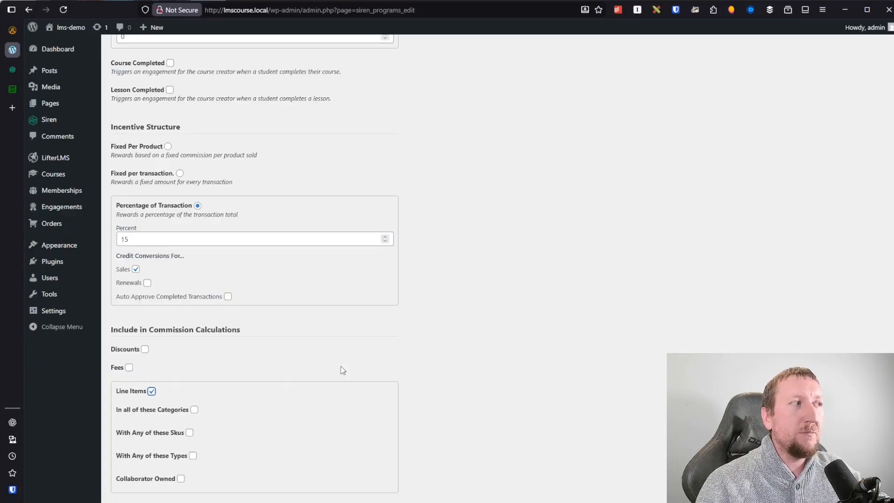
pyautogui.scroll(-2, 417, 358)
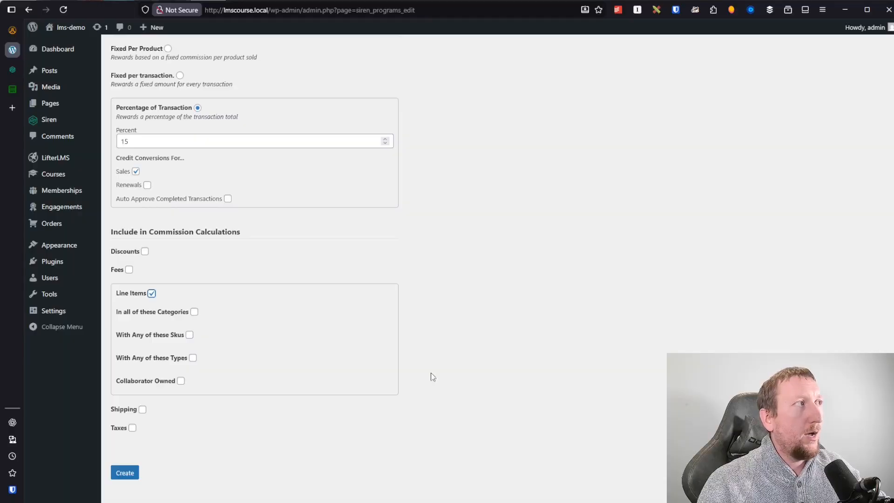
pyautogui.scroll(1, 428, 372)
pyautogui.scroll(-1, 445, 355)
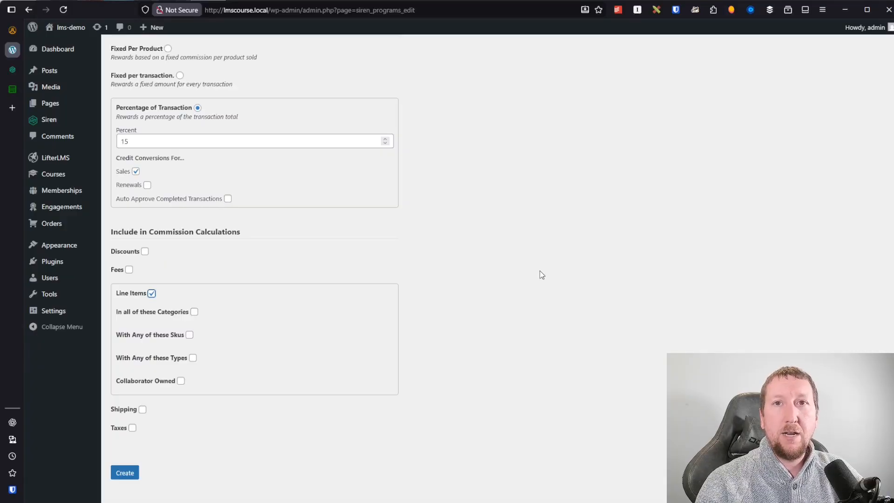
pyautogui.moveTo(179, 141); pyautogui.dragTo(92, 140)
pyautogui.click(601, 238)
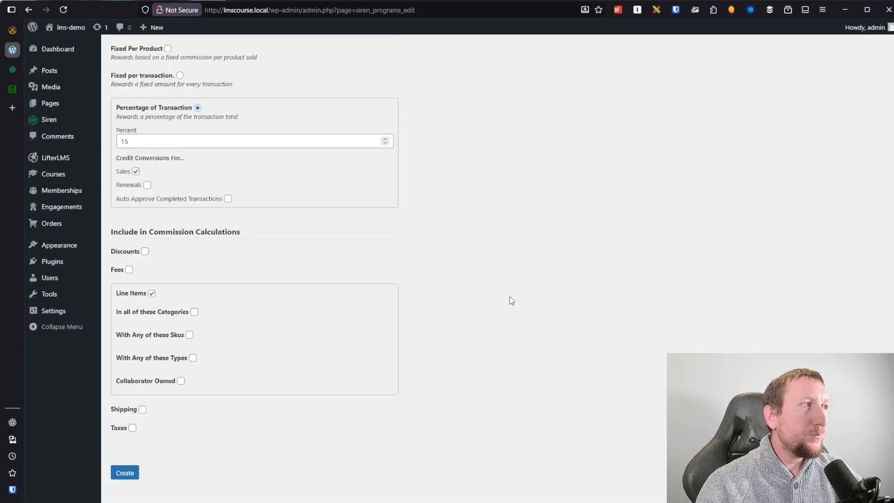
# - Try including discounts in the commission calculations, check the commission percent, and exclude discounts again
pyautogui.click(145, 251)
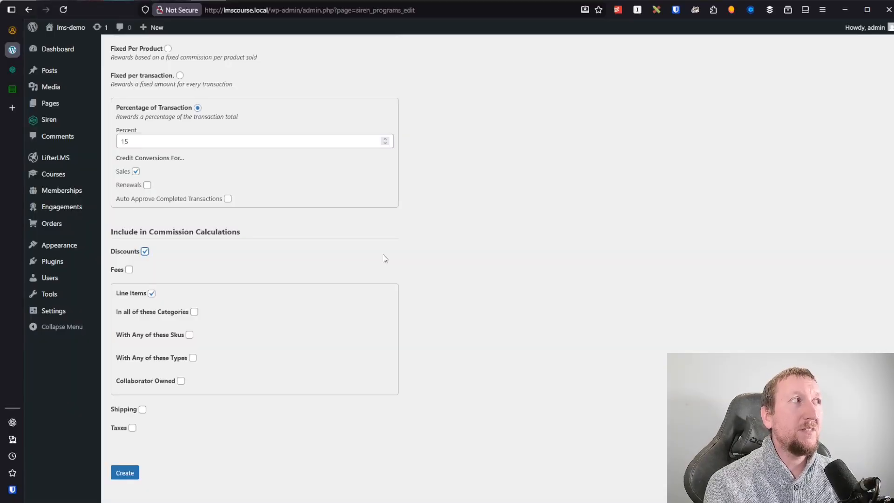
pyautogui.doubleClick(153, 144)
pyautogui.click(497, 234)
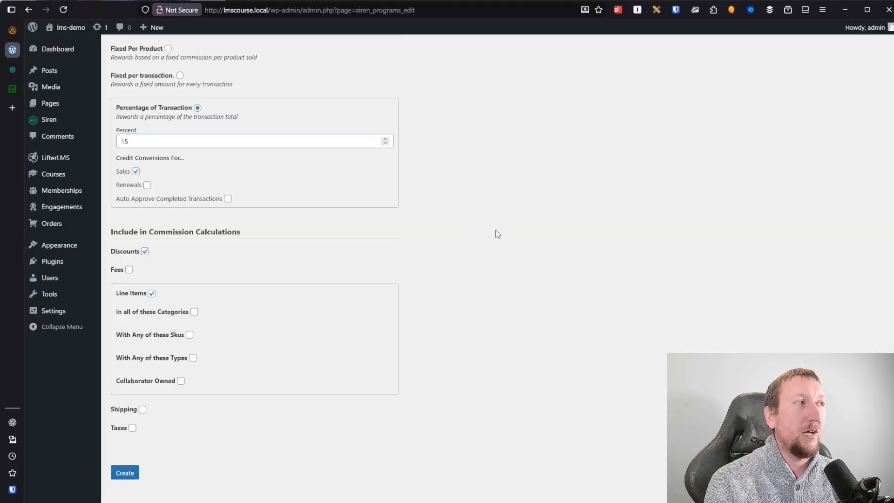
pyautogui.click(145, 252)
pyautogui.click(446, 245)
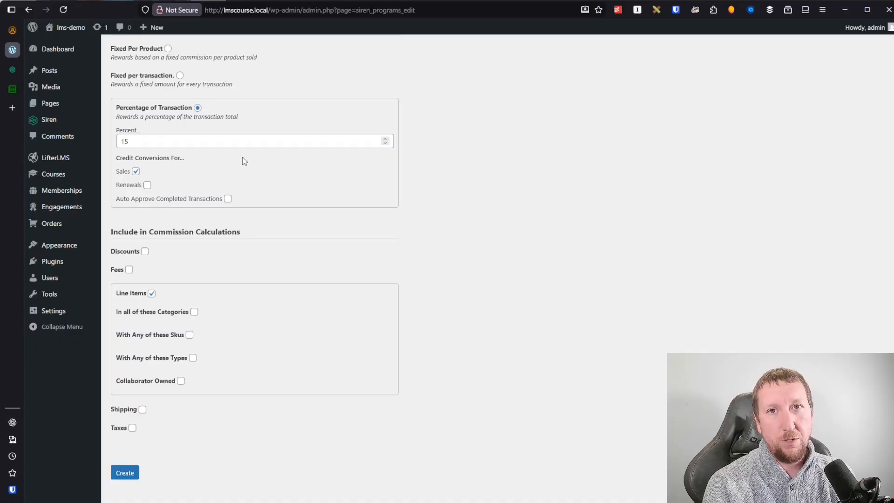
# - Include discounts and fees in the commission calculations, and switch line items off and on again
pyautogui.click(144, 252)
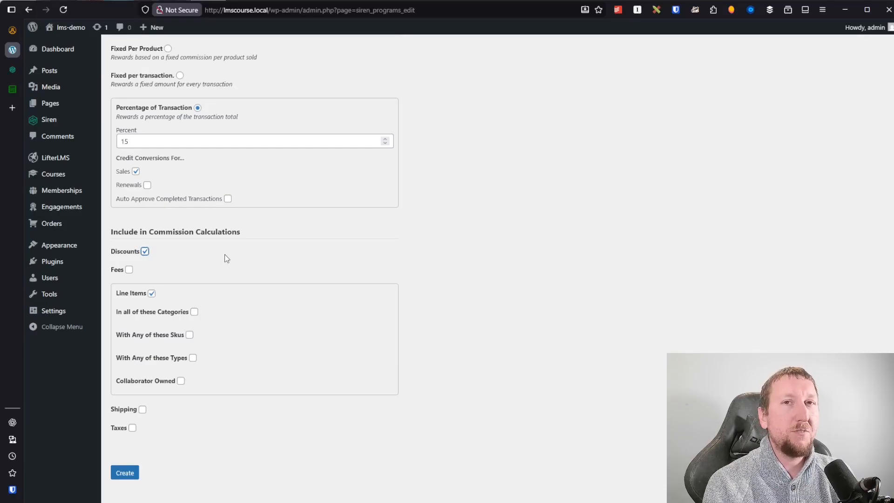
pyautogui.click(129, 271)
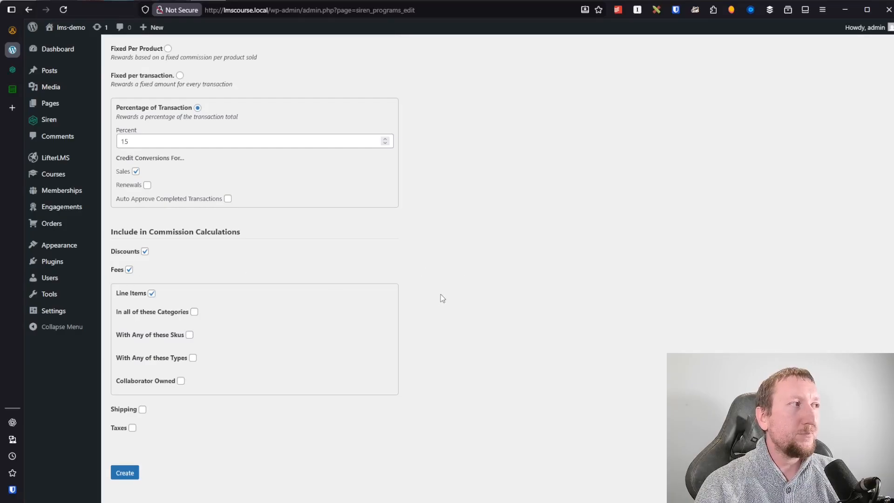
pyautogui.scroll(-1, 158, 386)
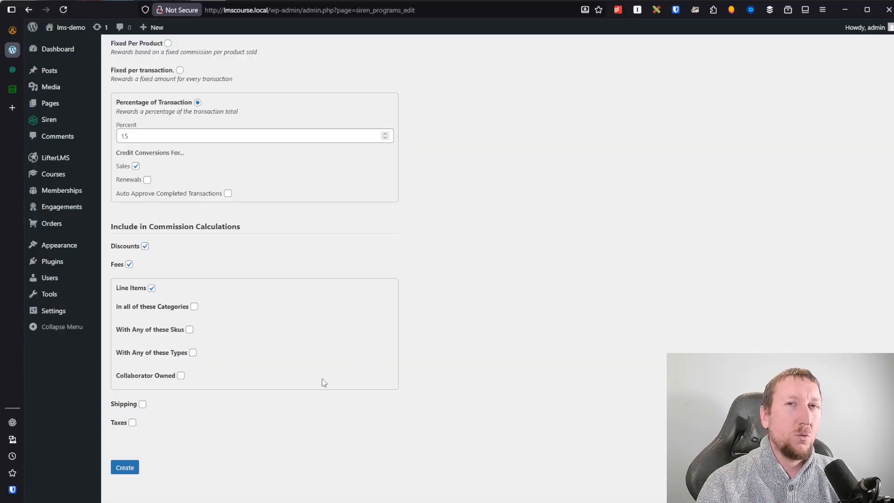
pyautogui.click(152, 288)
pyautogui.click(152, 391)
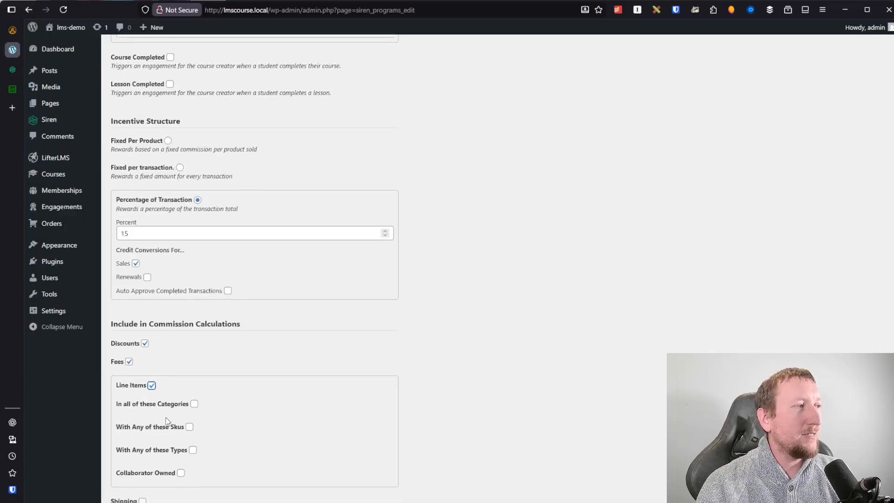
# - Try limiting the commissionable line items to the category slug "shorts"
pyautogui.scroll(-3, 175, 411)
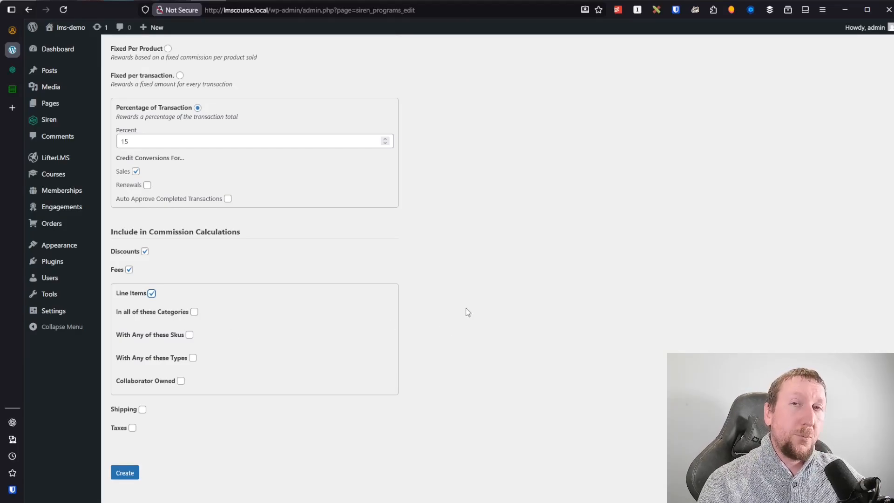
pyautogui.scroll(8, 466, 336)
pyautogui.scroll(-8, 473, 322)
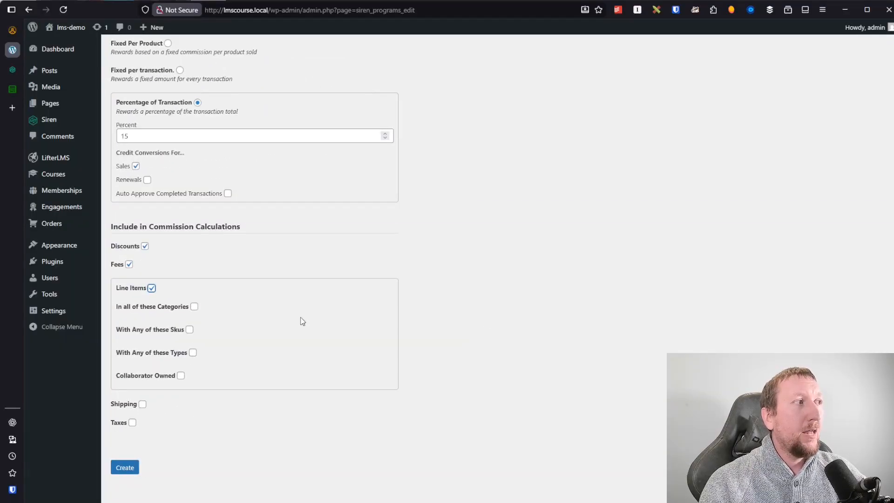
pyautogui.click(194, 307)
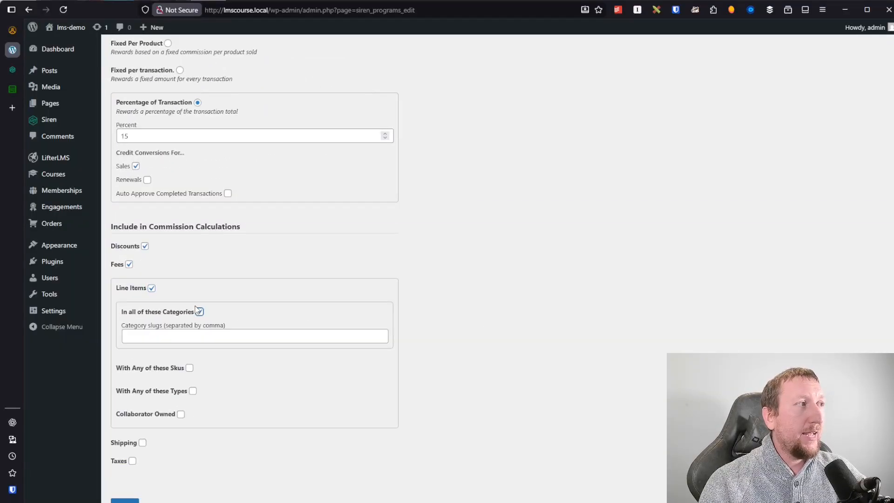
pyautogui.click(198, 336)
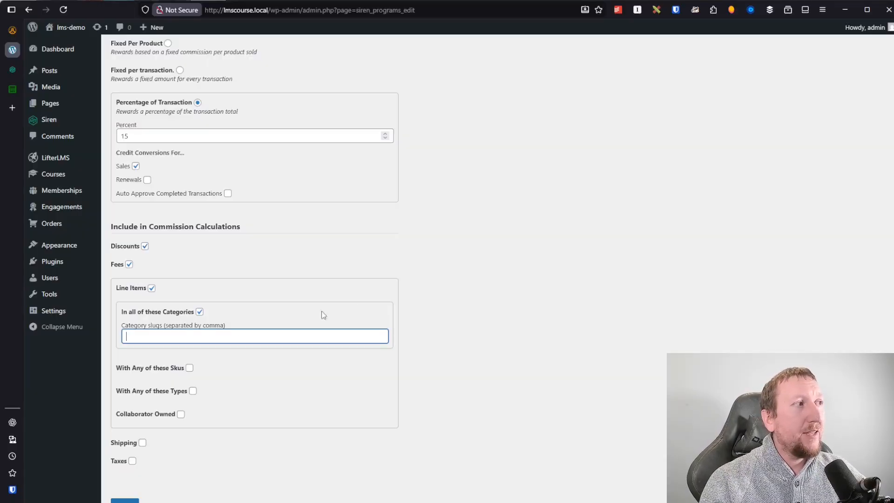
pyautogui.click(595, 287)
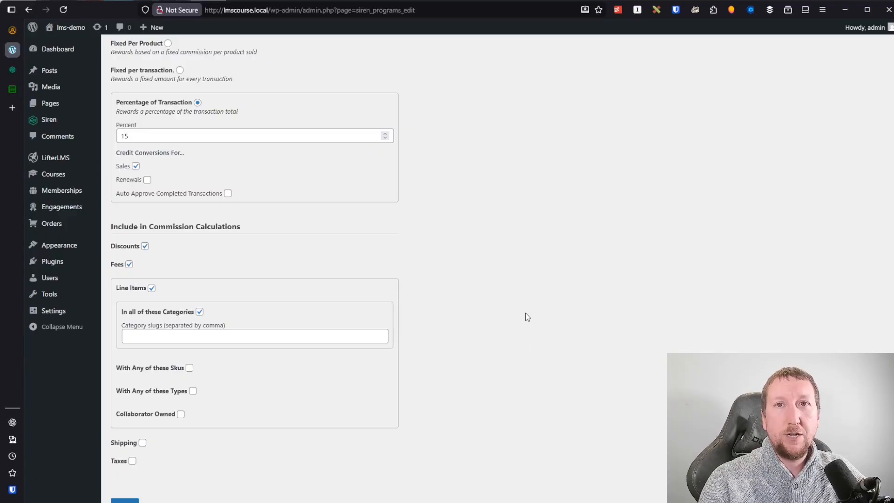
pyautogui.click(346, 337)
pyautogui.write('shorts')
pyautogui.click(550, 318)
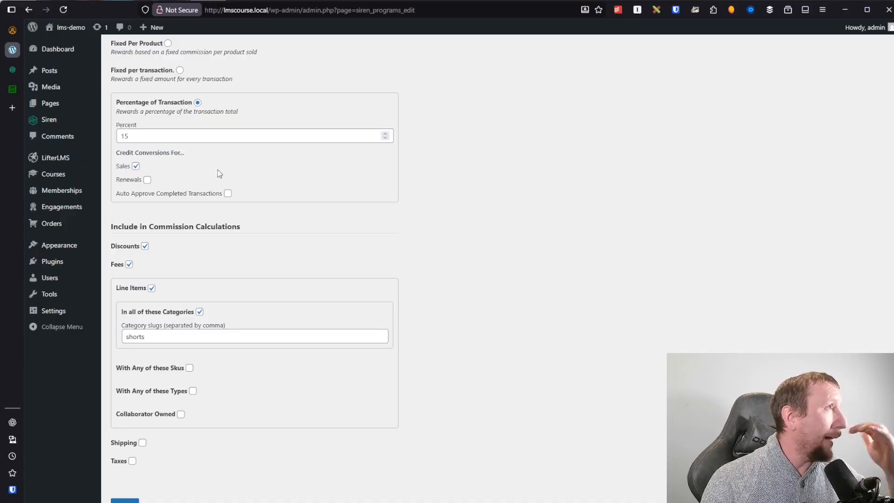
# - Try the Fixed Per Product incentive, crediting conversions for sales and auto-approving completed transactions
pyautogui.scroll(2, 219, 174)
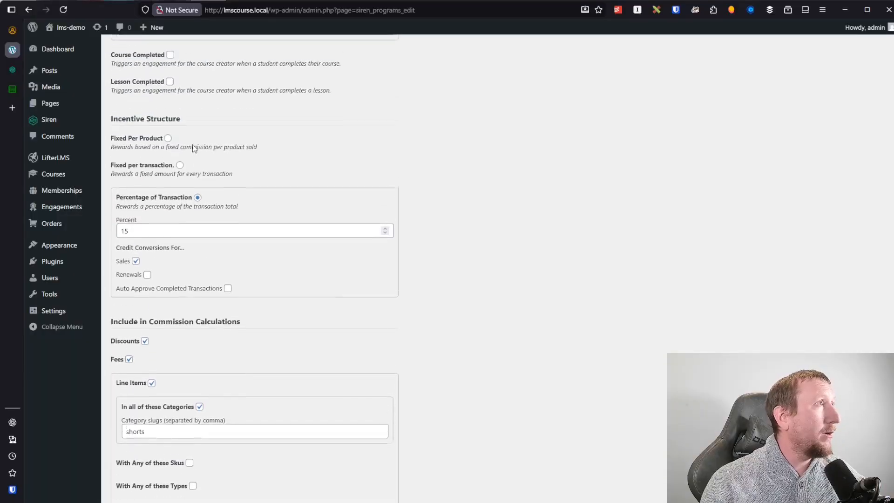
pyautogui.click(180, 168)
pyautogui.click(168, 141)
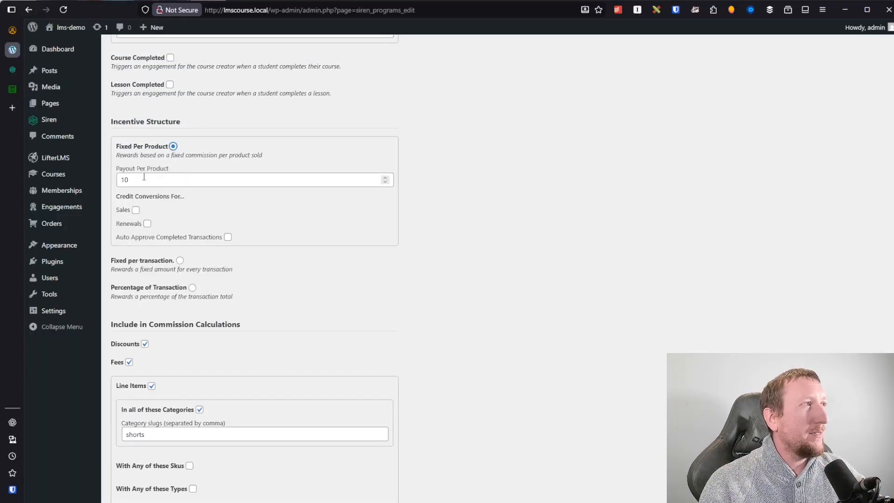
pyautogui.click(136, 210)
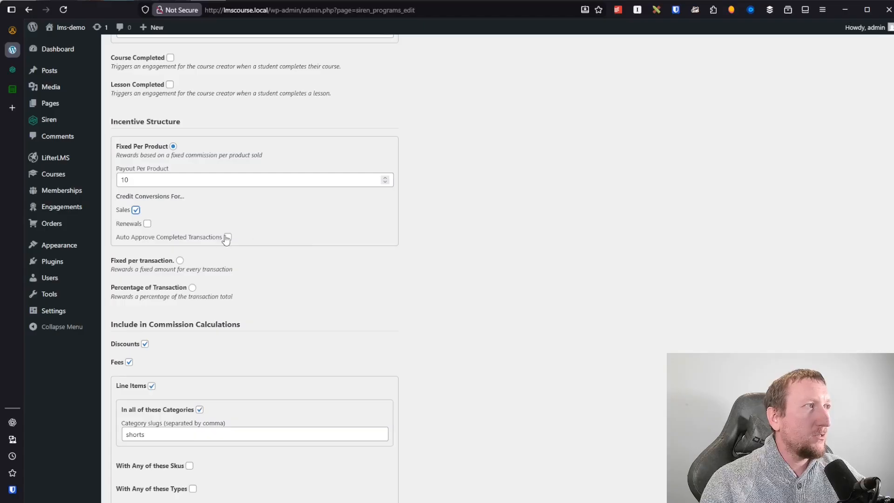
pyautogui.click(227, 237)
pyautogui.scroll(-2, 612, 260)
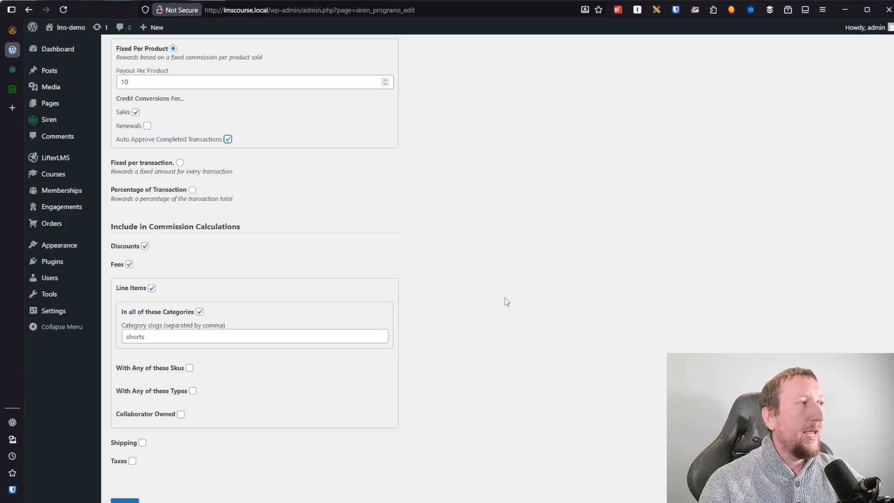
# - Review the category slug, restore the Percentage of Transaction incentive, and turn off the line item category filter
pyautogui.moveTo(170, 340); pyautogui.dragTo(130, 339)
pyautogui.click(148, 336)
pyautogui.click(531, 308)
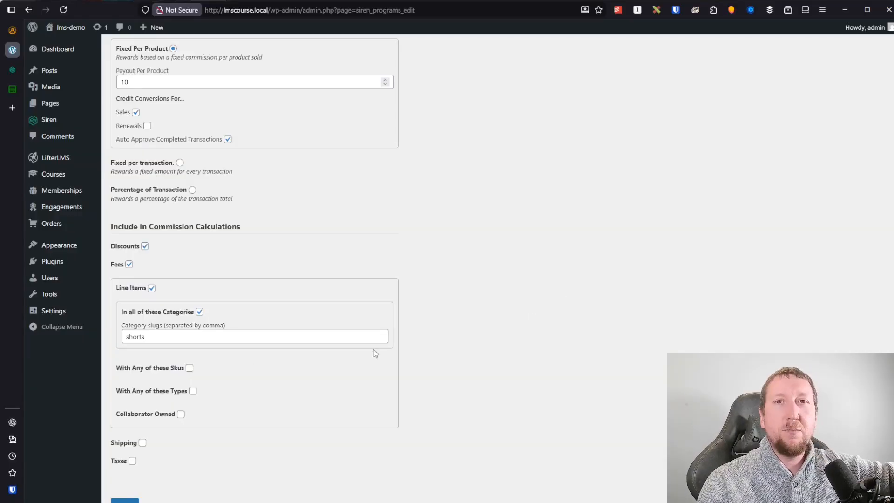
pyautogui.moveTo(156, 327); pyautogui.dragTo(142, 337)
pyautogui.click(142, 337)
pyautogui.click(426, 313)
pyautogui.scroll(2, 426, 296)
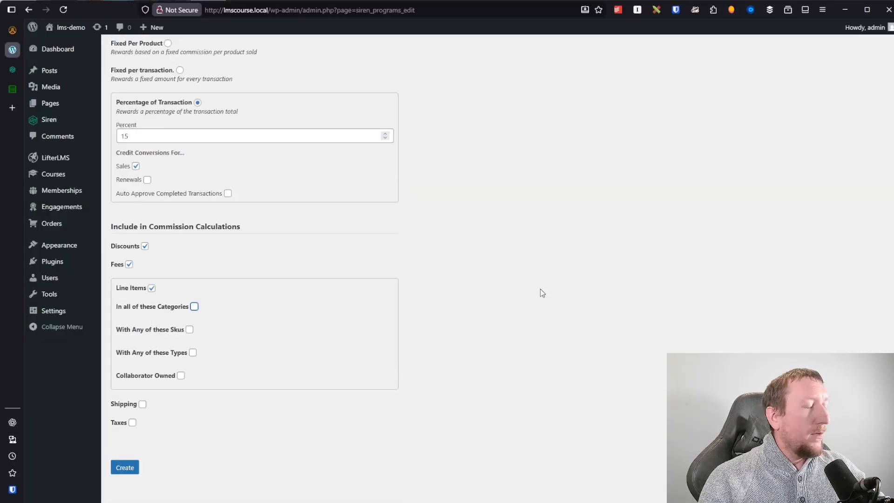
# - Try the SKU filter for line items and turn it off again without entering any SKUs
pyautogui.click(189, 329)
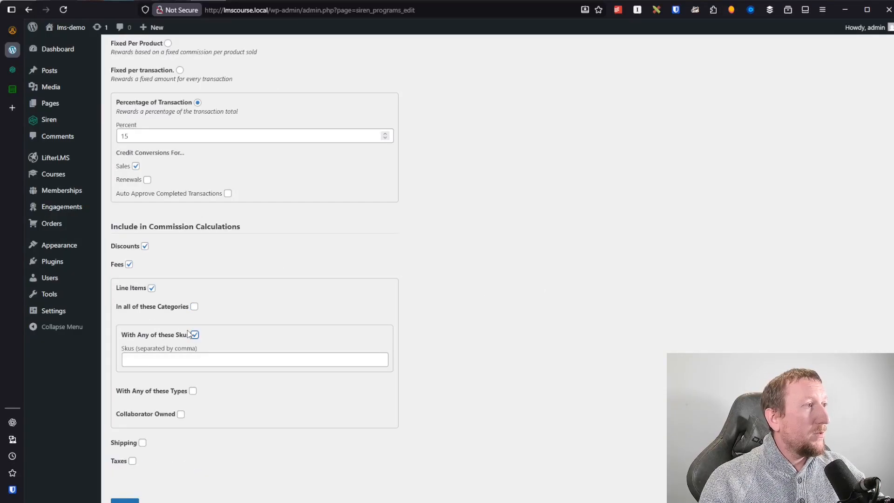
pyautogui.click(143, 360)
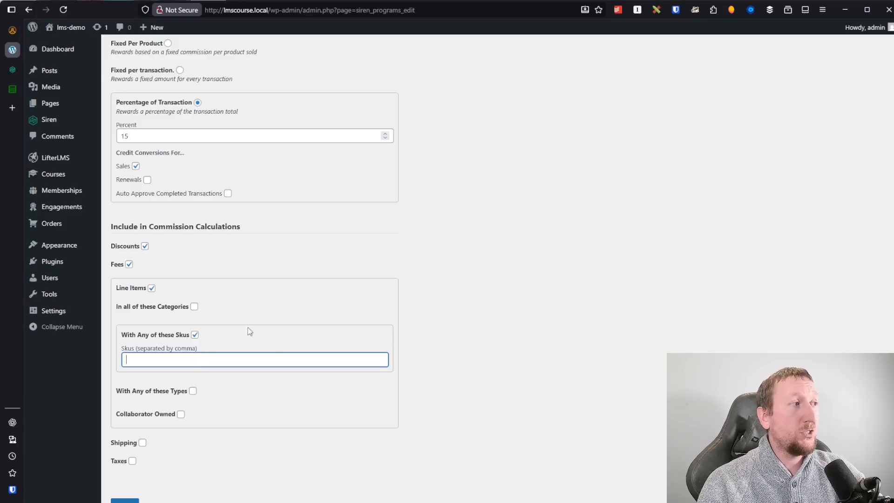
pyautogui.click(194, 334)
# - Try the product type and collaborator-owned filters for line items, switching each one off again
pyautogui.click(193, 352)
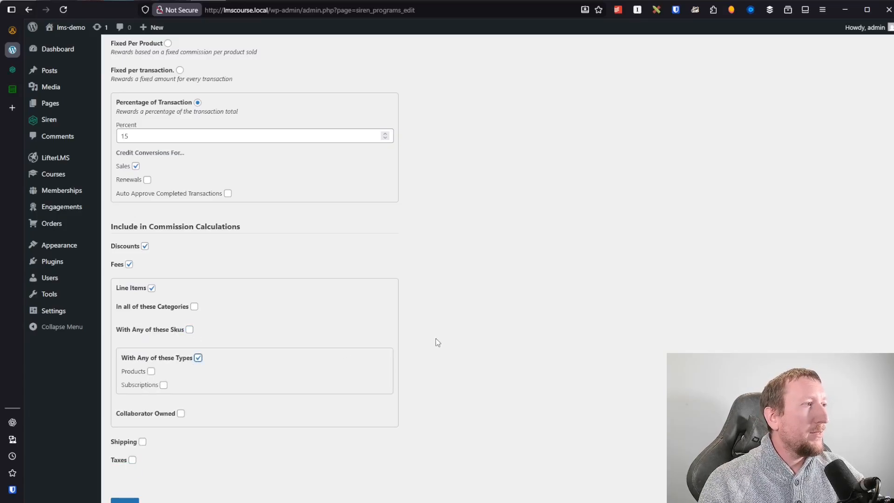
pyautogui.click(200, 359)
pyautogui.click(180, 377)
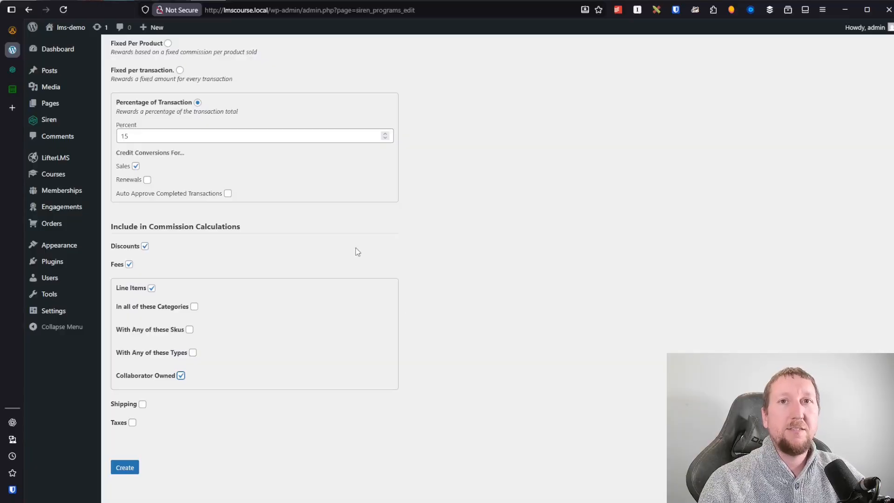
pyautogui.click(181, 376)
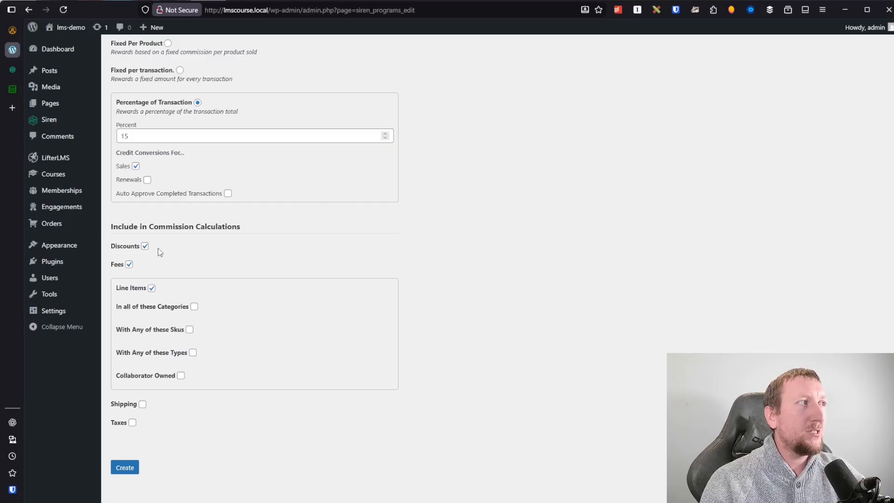
# - Review the program settings, create the program, and check its entry in the programs list
pyautogui.scroll(3, 456, 371)
pyautogui.scroll(-3, 457, 371)
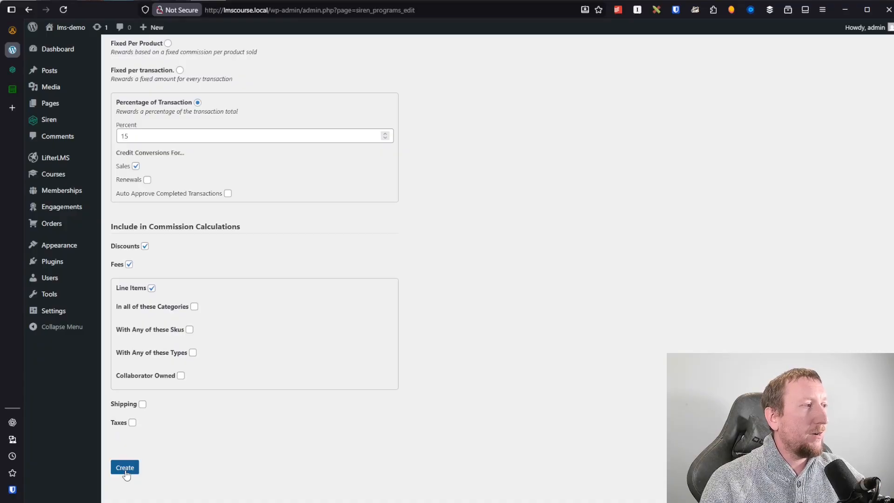
pyautogui.click(125, 467)
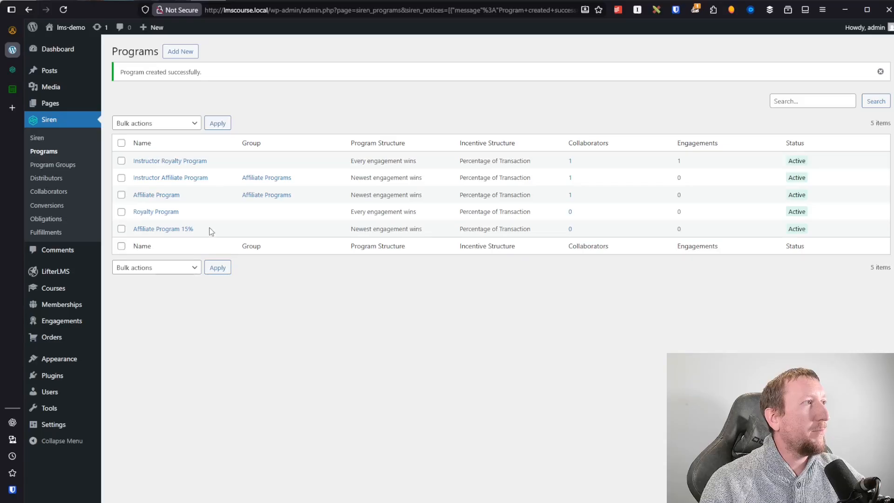
pyautogui.moveTo(195, 229); pyautogui.dragTo(115, 231)
pyautogui.click(306, 358)
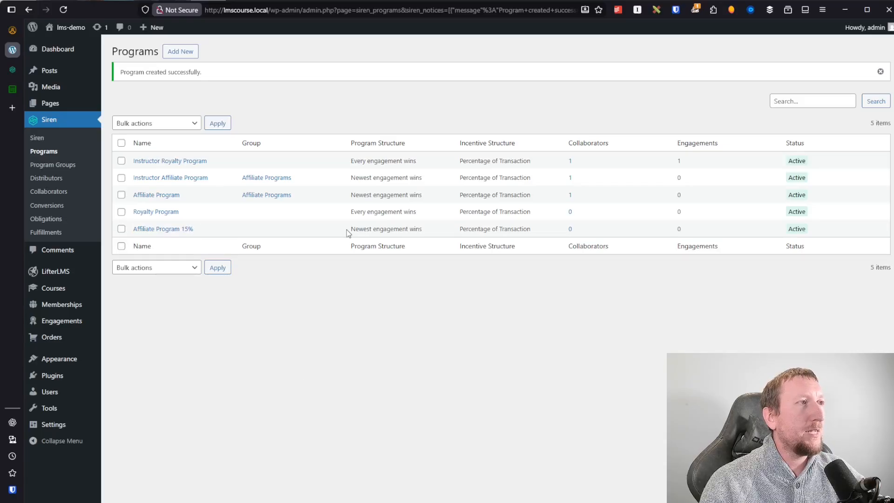